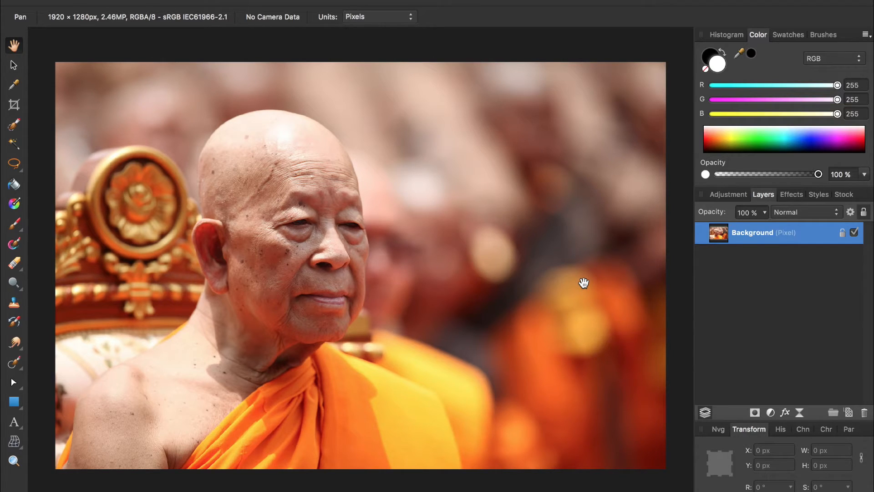
Create a 1280 x 720 px web document and cover its whole canvas with a white rectangle of about 1343 x 785 px.
key(super+n)
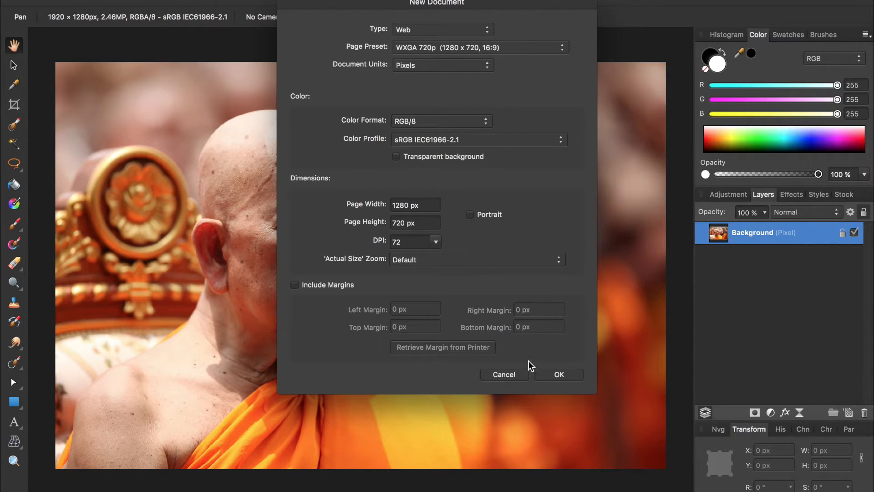
click(555, 375)
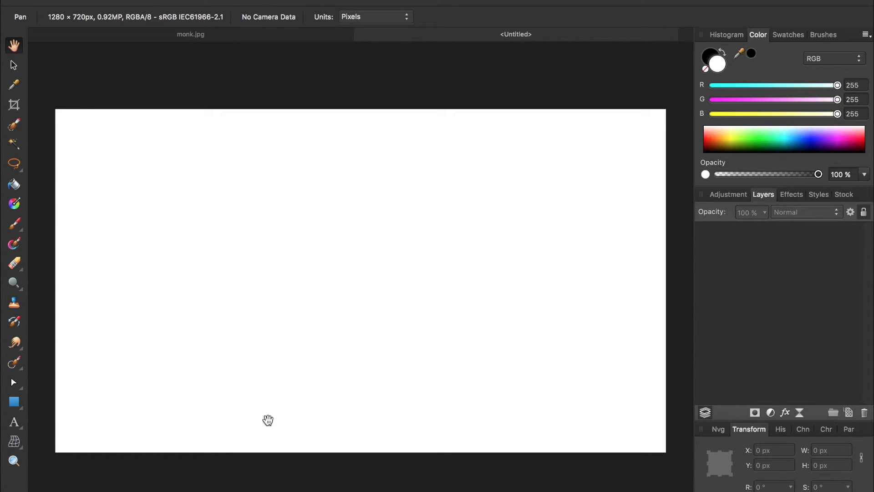
click(14, 402)
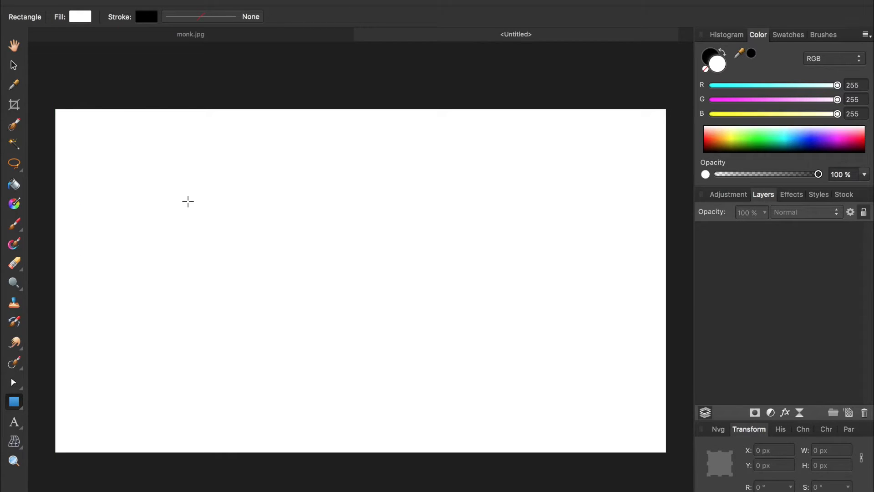
drag(563, 426, 677, 468)
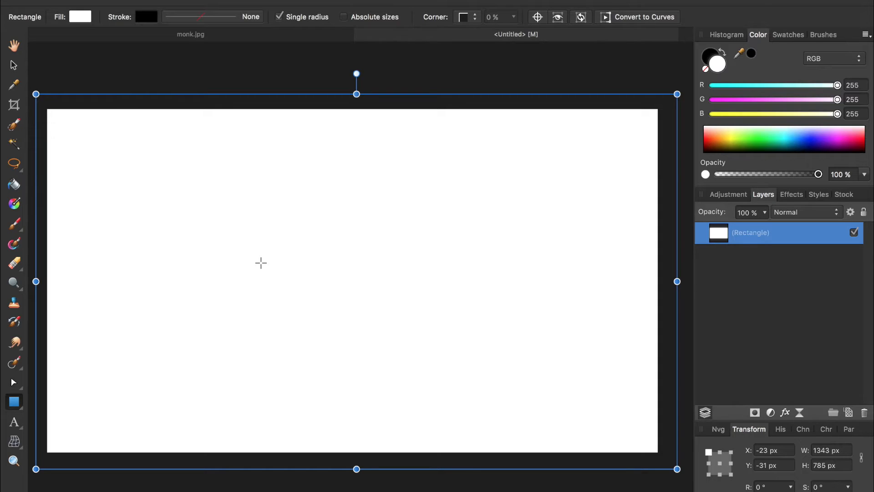
Apply a vertical linear gradient to the rectangle and set its lower stop to blue, RGB 0, 74, 250.
key(g)
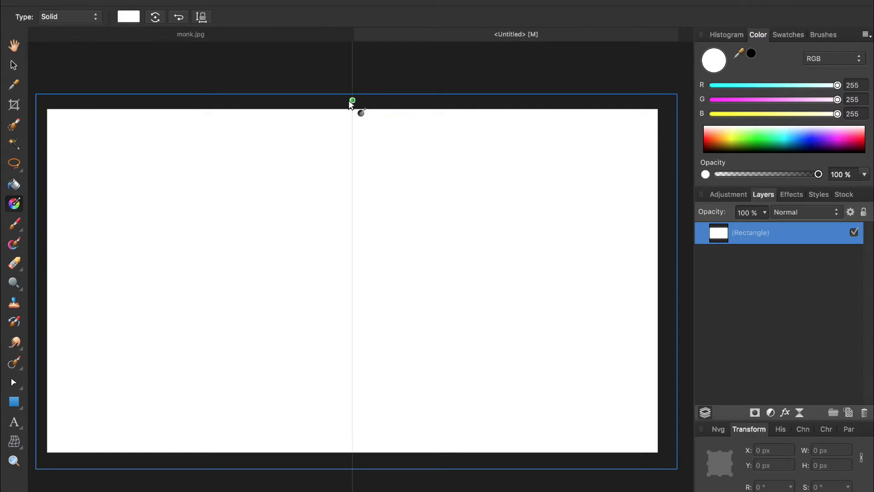
drag(353, 94, 354, 451)
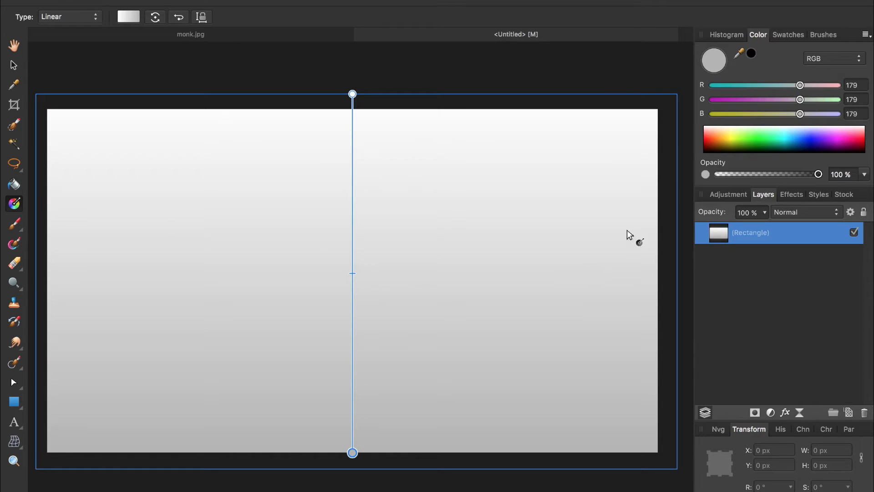
click(810, 138)
drag(726, 100, 752, 102)
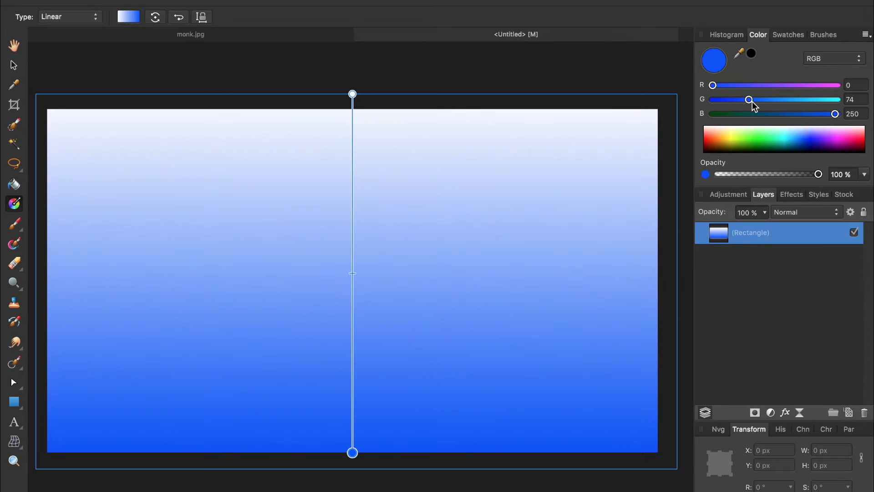
Set the gradient's upper stop to teal, RGB 64, 198, 167.
click(352, 94)
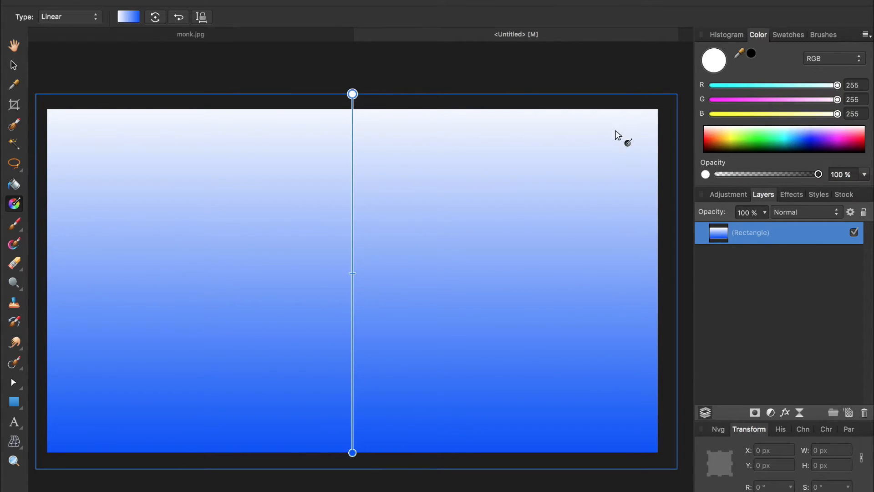
click(775, 141)
drag(726, 86, 744, 86)
drag(838, 100, 810, 101)
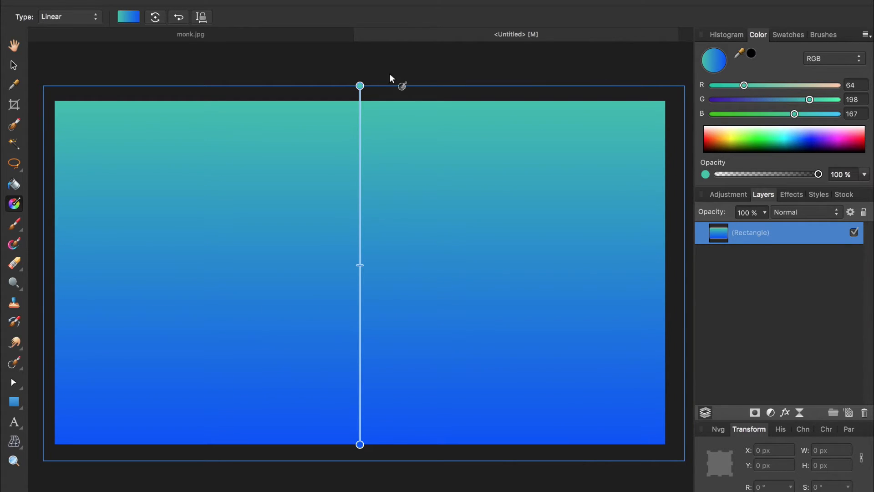
Copy the photo from monk.jpg and paste it into the new document above the gradient rectangle.
click(196, 36)
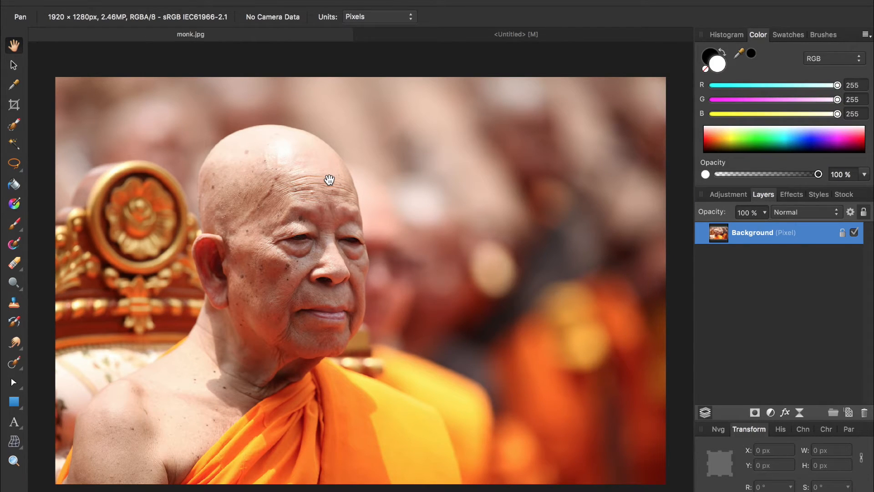
click(481, 34)
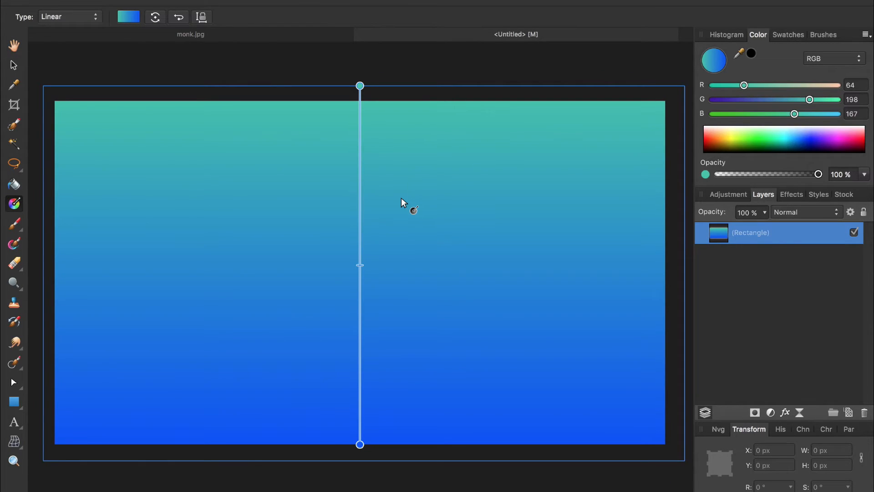
key(super+v)
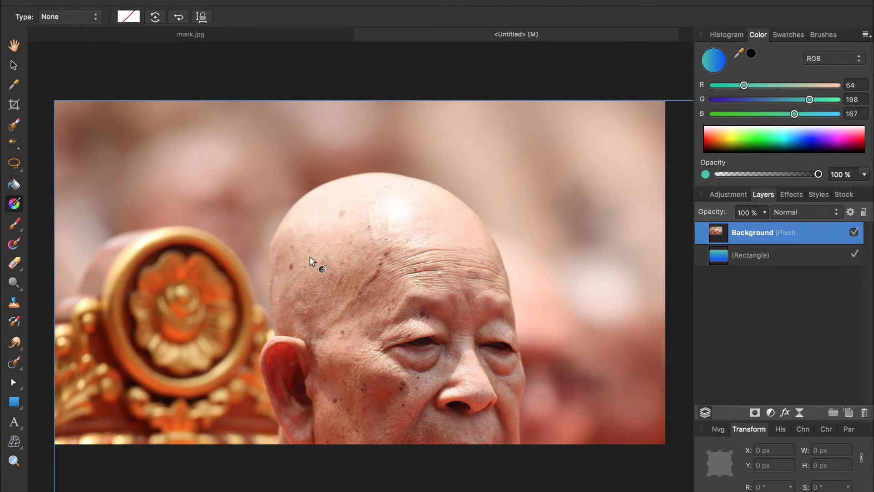
Scale the monk photo to about 878 x 585 px and fit it into the canvas's lower-left corner.
drag(91, 125, 13, 67)
click(13, 66)
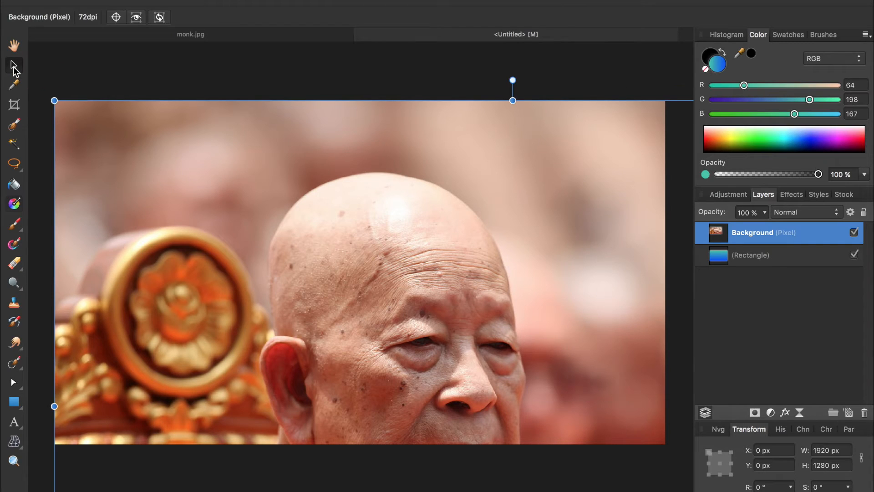
drag(53, 100, 456, 397)
drag(544, 405, 145, 151)
drag(73, 120, 229, 225)
drag(324, 298, 153, 296)
drag(399, 214, 473, 164)
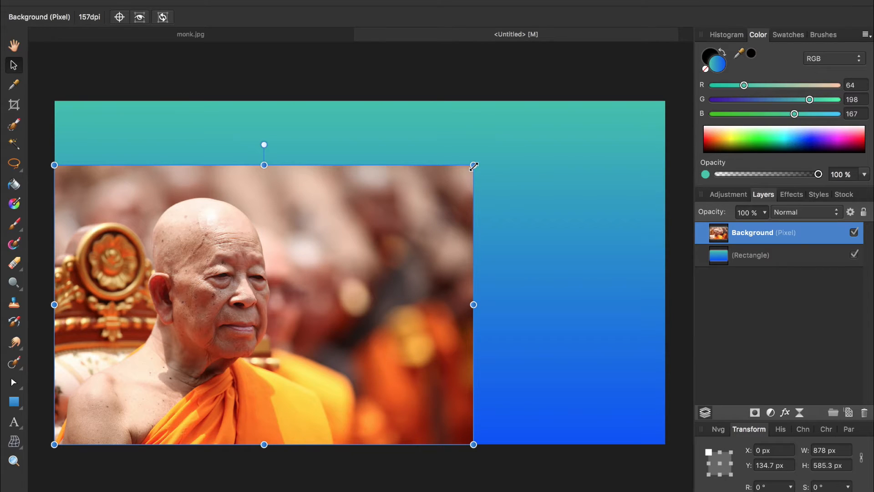
Add a mask to the photo layer and paint black with a soft 215.9 px brush over the background beside the monk.
click(755, 413)
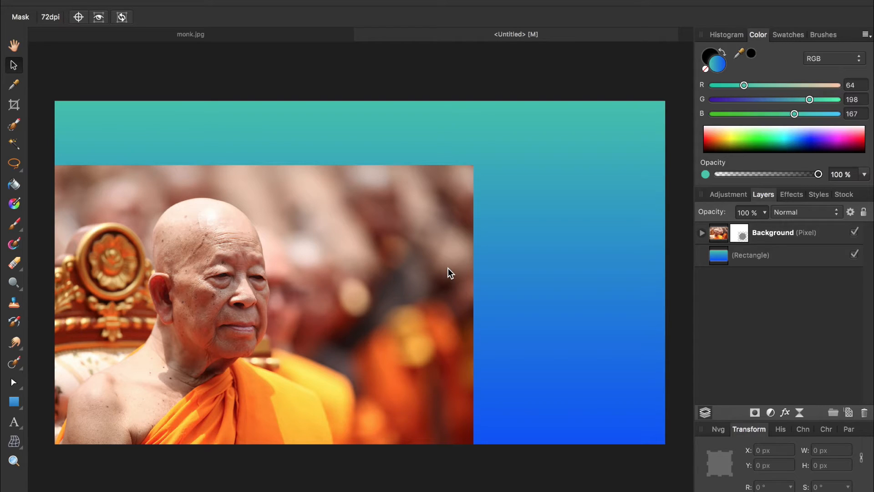
key(b)
key(x)
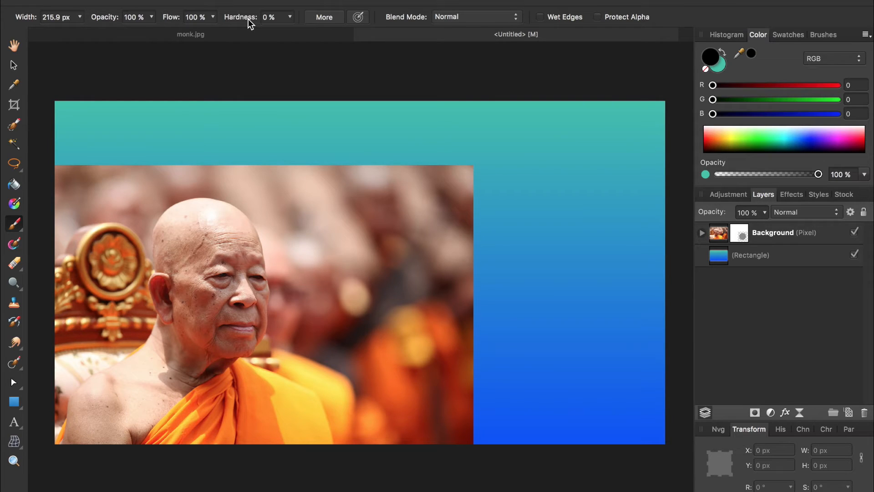
mouse_move(465, 195)
mouse_down()
mouse_move(453, 180)
mouse_move(485, 289)
mouse_move(461, 142)
mouse_move(475, 313)
mouse_move(431, 242)
mouse_move(404, 162)
mouse_move(513, 337)
mouse_move(407, 108)
mouse_move(472, 374)
mouse_move(380, 146)
mouse_move(407, 320)
mouse_move(309, 161)
mouse_move(412, 298)
mouse_move(340, 140)
mouse_move(454, 345)
mouse_move(455, 491)
mouse_move(446, 376)
mouse_move(456, 449)
mouse_move(466, 425)
mouse_move(468, 439)
mouse_move(410, 409)
mouse_move(376, 320)
mouse_move(380, 383)
mouse_move(349, 341)
mouse_move(319, 321)
mouse_move(255, 308)
mouse_move(283, 342)
mouse_move(253, 301)
mouse_move(273, 287)
mouse_move(260, 318)
mouse_up()
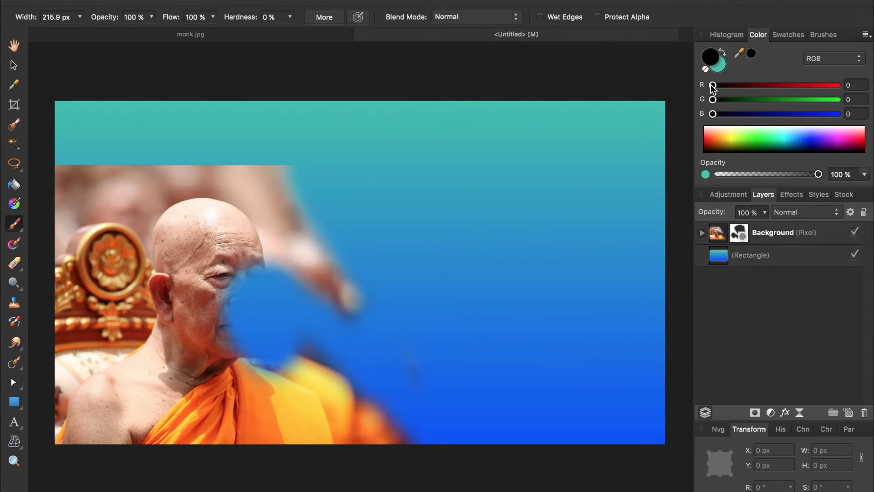
Set the brush colour to white, RGB 255, 255, 255, paint the monk's face back in on the mask, and undo the stray dab.
drag(714, 87, 845, 93)
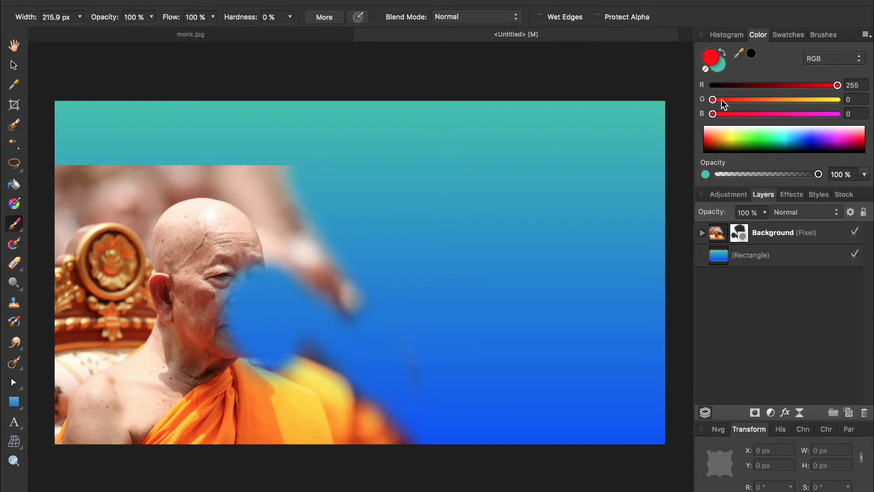
drag(721, 99, 860, 105)
drag(714, 112, 843, 117)
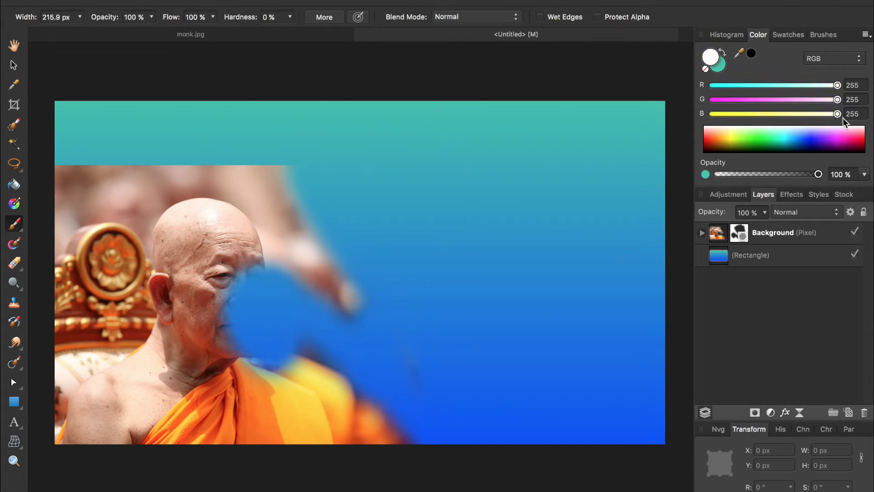
mouse_move(238, 293)
mouse_down()
mouse_move(255, 381)
mouse_move(258, 276)
mouse_move(271, 344)
mouse_move(251, 271)
mouse_move(269, 364)
mouse_up()
click(360, 367)
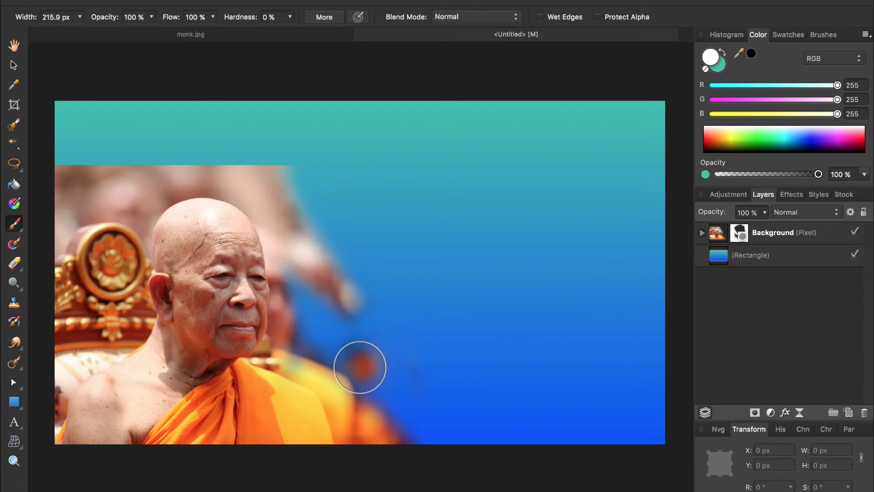
key(super+z)
click(369, 410)
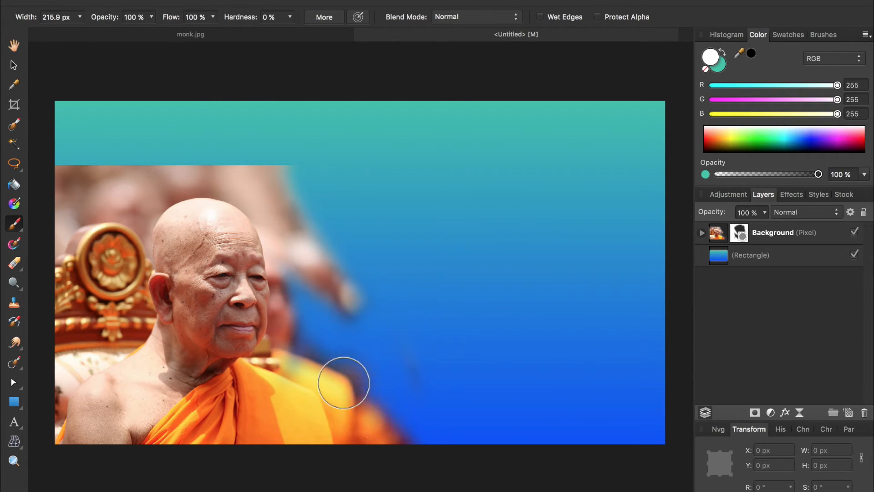
Resize the brush to 286.4 px and dab white on the mask at the edge of the blurred robe behind the monk.
key(bracketright)
key(bracketright)
key(bracketright)
key(bracketright)
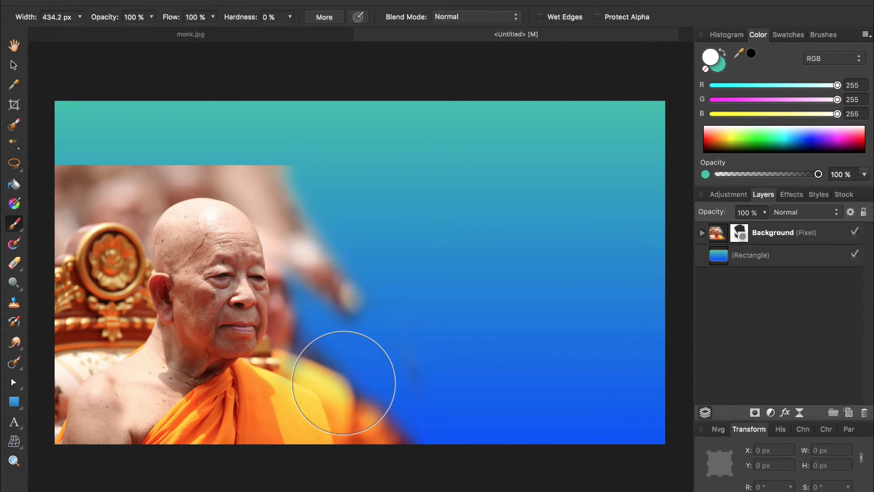
key(bracketleft)
key(bracketleft)
key(bracketleft)
key(bracketright)
key(bracketright)
key(bracketright)
key(bracketright)
key(bracketleft)
key(bracketleft)
key(bracketleft)
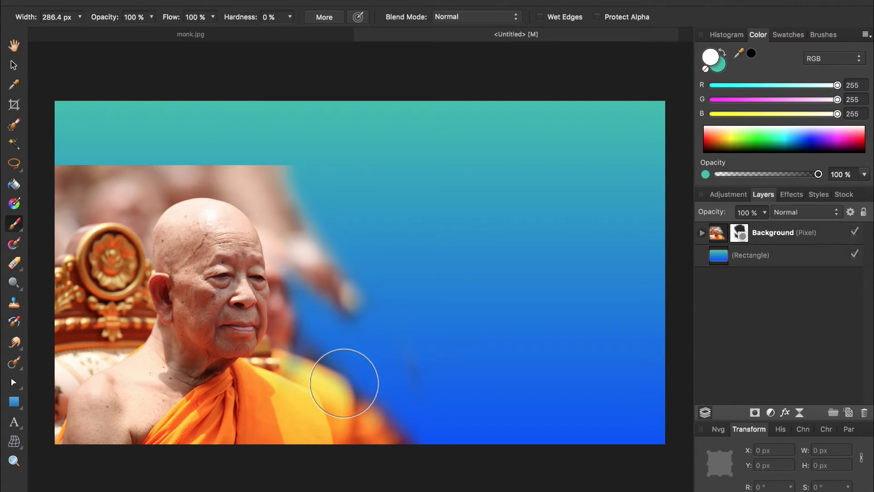
click(345, 383)
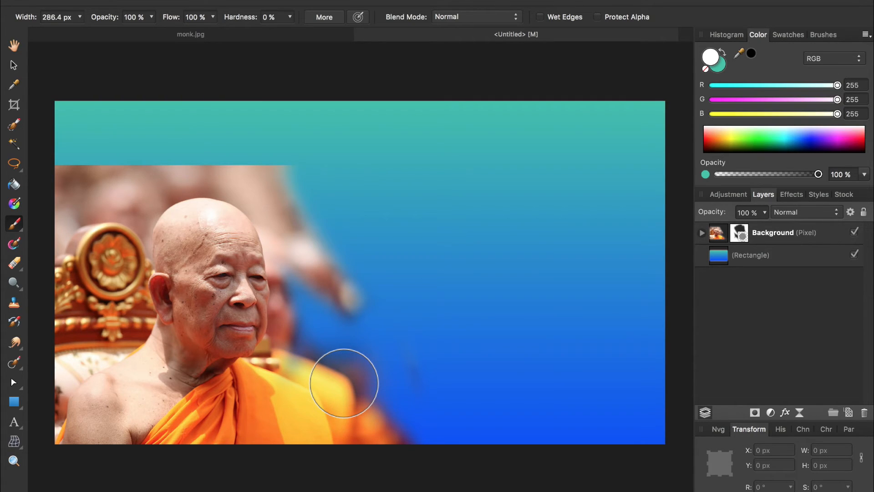
Switch the brush colour back to black and roughly paint out the remaining background around the monk on the mask.
key(super+plus)
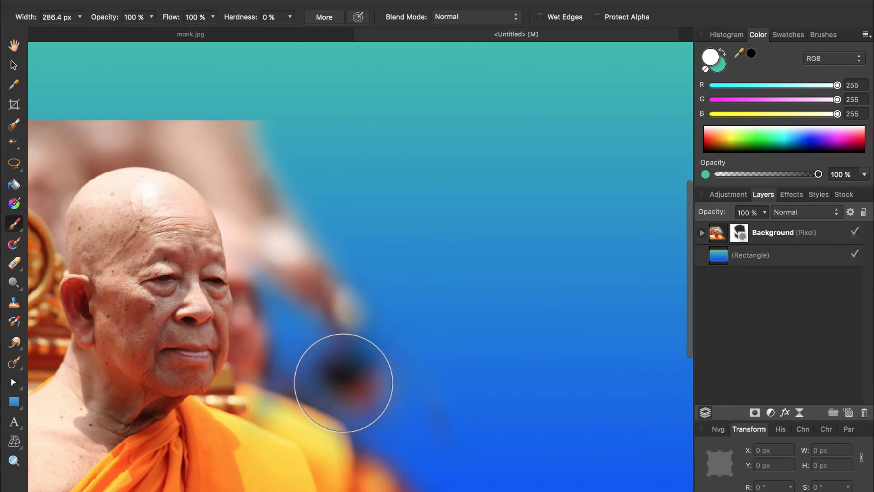
key(super+plus)
key(super+minus)
key(super+minus)
key(super+minus)
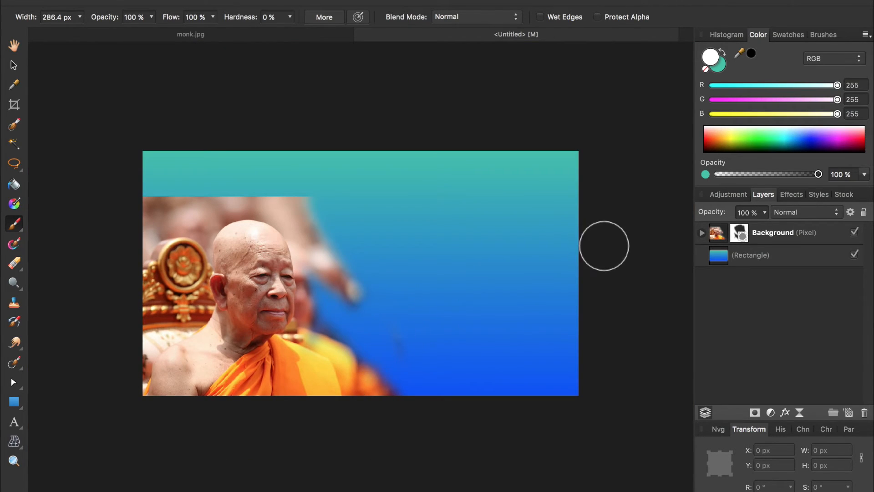
click(752, 53)
mouse_move(353, 268)
mouse_down()
mouse_move(393, 378)
mouse_move(365, 316)
mouse_move(370, 381)
mouse_move(344, 353)
mouse_move(346, 401)
mouse_move(336, 360)
mouse_move(334, 385)
mouse_move(323, 230)
mouse_move(293, 202)
mouse_move(209, 196)
mouse_move(140, 218)
mouse_move(161, 294)
mouse_move(195, 205)
mouse_move(143, 328)
mouse_up()
Reduce the brush to about 48 px and mask out the background along the outer edge of the orange robe.
key(super+plus)
key(super+plus)
key(super+plus)
scroll(290, 396, down, 5)
scroll(290, 396, left, 3)
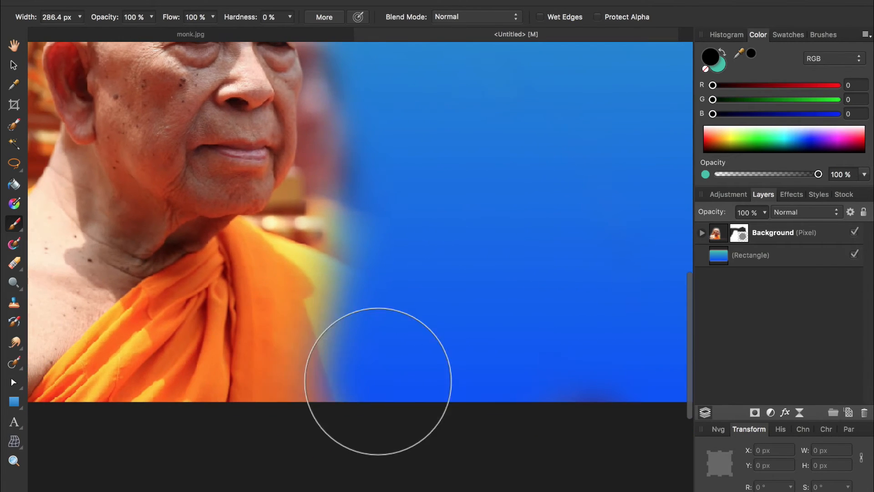
key(bracketleft)
key(bracketleft)
key(bracketleft)
key(bracketleft)
key(bracketleft)
key(bracketleft)
mouse_move(390, 377)
mouse_down()
mouse_move(348, 382)
mouse_move(317, 304)
mouse_move(327, 273)
mouse_move(327, 284)
mouse_move(285, 237)
mouse_move(321, 274)
mouse_move(318, 305)
mouse_move(296, 239)
mouse_move(342, 387)
mouse_up()
key(bracketleft)
key(bracketleft)
key(bracketleft)
Shrink the brush further and trace the edge of the chin, cheek and forehead in black on the mask.
scroll(290, 211, up, 5)
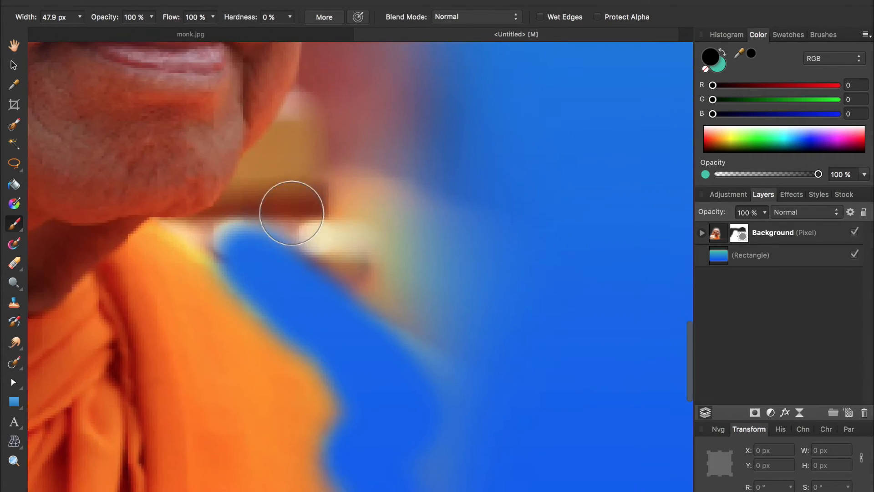
scroll(291, 211, up, 2)
scroll(290, 211, left, 2)
key(bracketleft)
key(bracketleft)
key(bracketleft)
mouse_move(295, 275)
mouse_down()
mouse_move(211, 259)
mouse_move(291, 223)
mouse_move(289, 244)
mouse_up()
key(bracketleft)
key(bracketleft)
scroll(306, 227, down, 2)
mouse_move(316, 220)
mouse_down()
mouse_move(358, 146)
mouse_move(361, 267)
mouse_move(371, 74)
mouse_up()
scroll(401, 205, up, 5)
mouse_move(400, 205)
mouse_down()
mouse_move(380, 149)
mouse_move(377, 98)
mouse_move(409, 169)
mouse_up()
Enlarge the brush to about 90 px and paint out the leftover background patches beside the face and around the head.
key(bracketright)
key(bracketright)
key(bracketright)
key(bracketright)
key(bracketright)
key(bracketright)
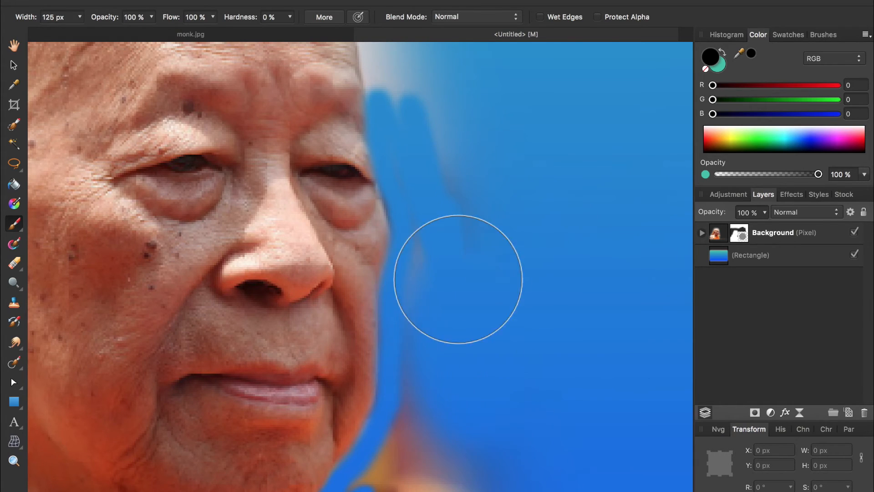
scroll(469, 218, down, 5)
key(bracketleft)
mouse_move(459, 322)
mouse_down()
mouse_move(425, 311)
mouse_move(453, 221)
mouse_up()
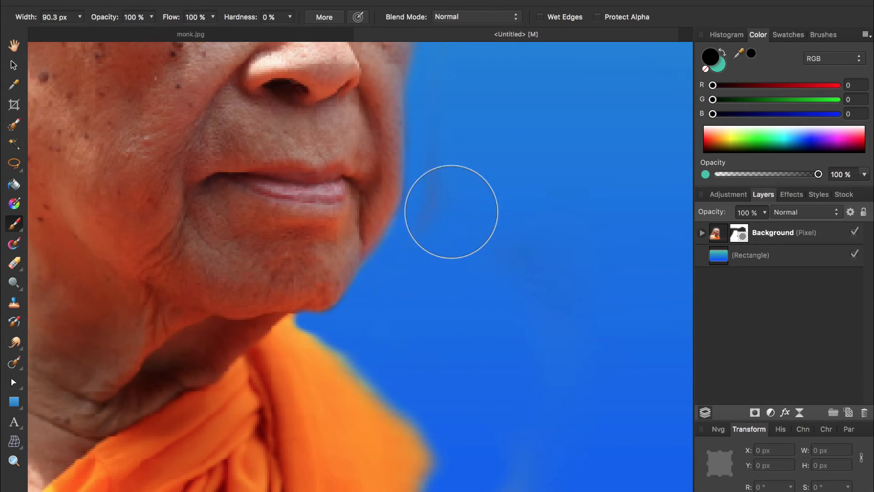
scroll(452, 220, up, 8)
key(bracketleft)
key(super+0)
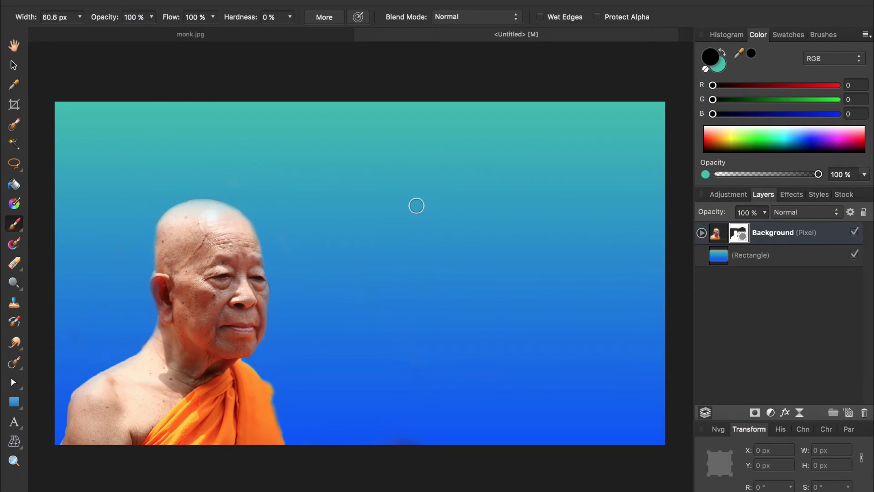
Add an artistic text line reading "How to Make" in the upper area beside the monk's head.
key(t)
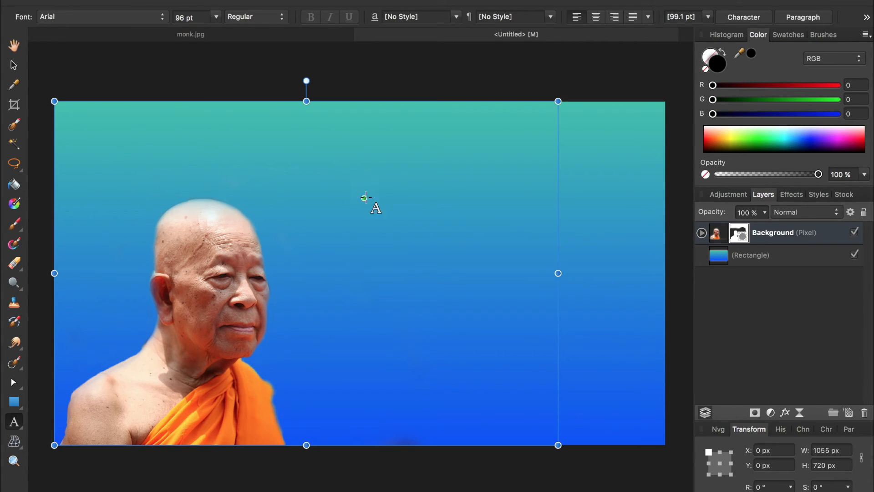
click(355, 189)
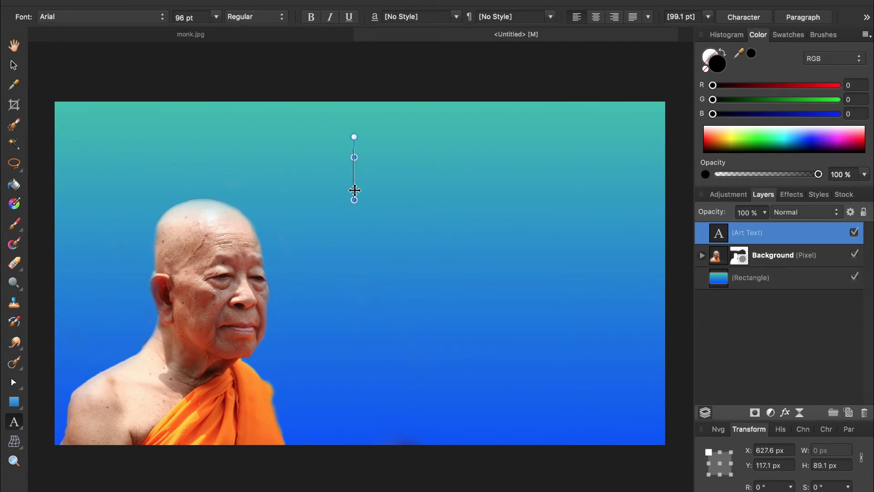
text(How to M)
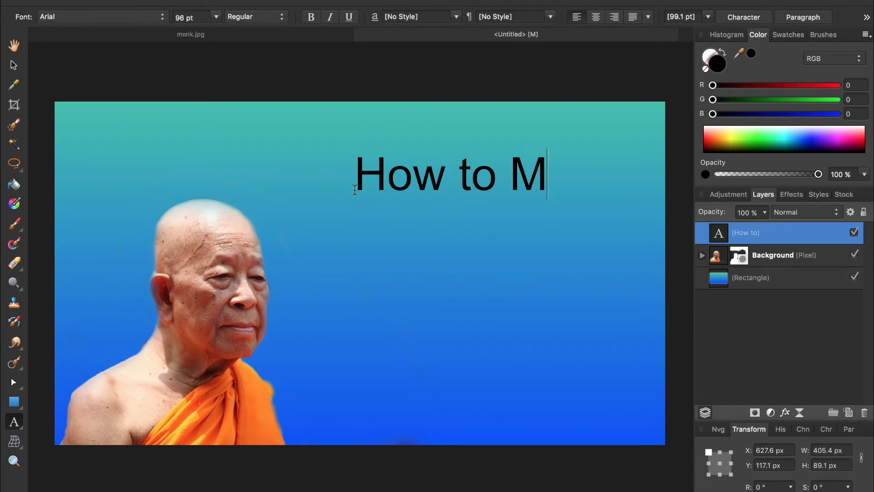
text(ake)
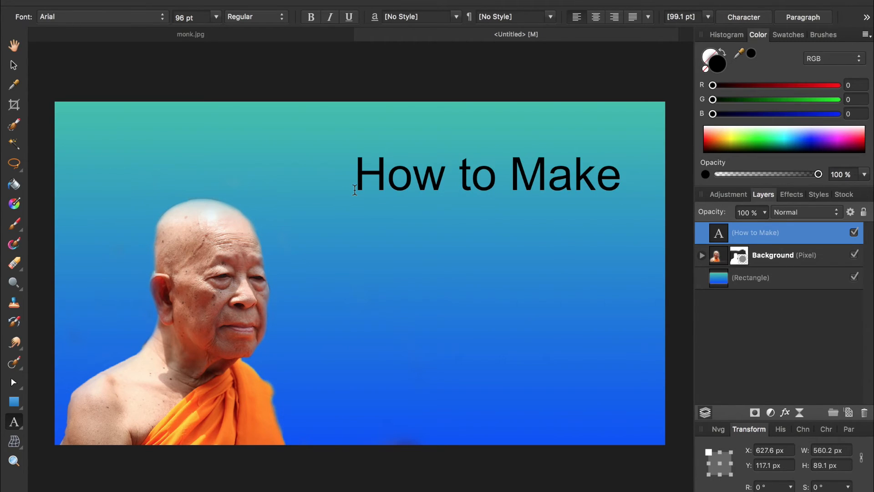
Set the "How to Make" text in the Crimes Times Six font and colour it white (RGB 255, 255, 255).
drag(356, 179, 632, 179)
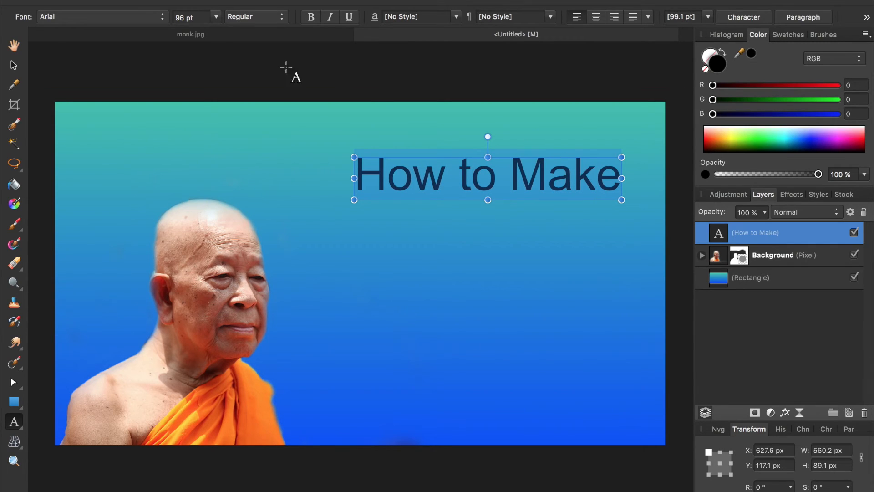
click(136, 18)
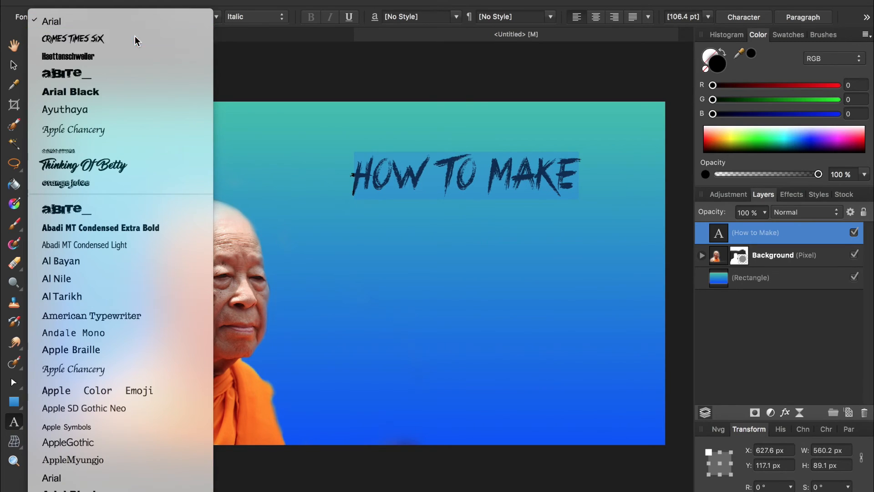
click(135, 37)
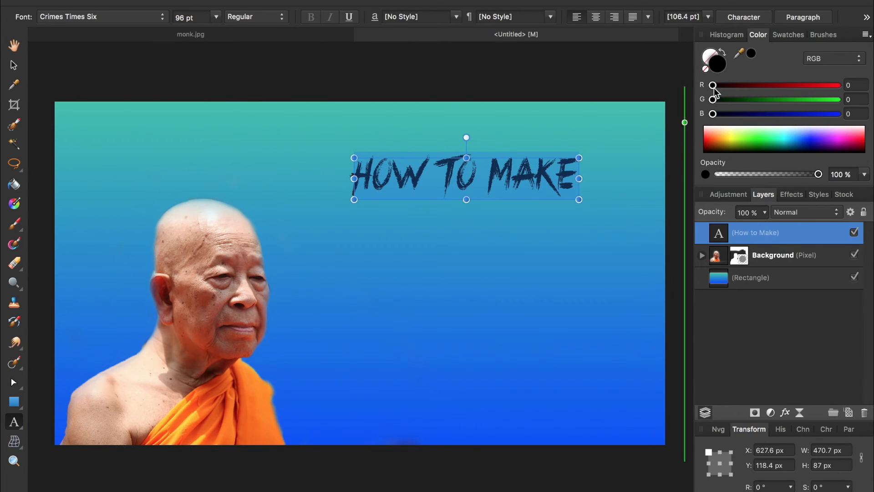
drag(713, 86, 839, 86)
drag(714, 99, 839, 100)
drag(713, 114, 846, 116)
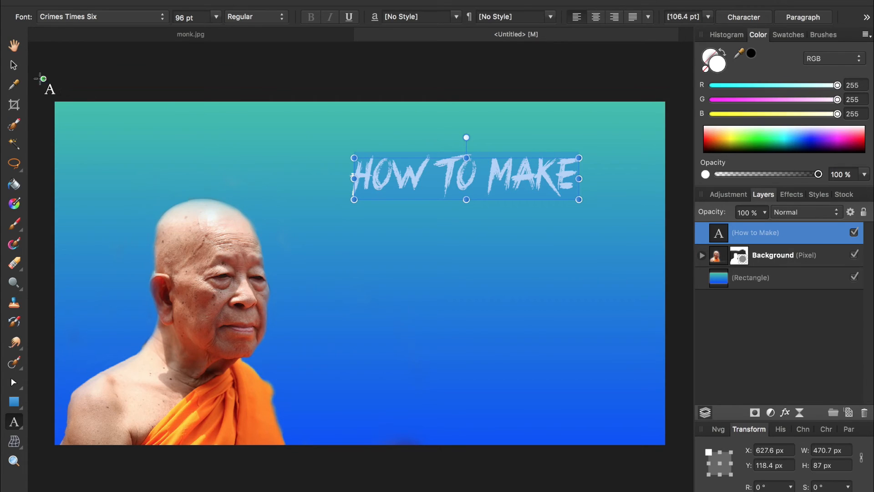
Enlarge the "How to Make" title to about 127 pt and place it in the free area above and beside the monk's face.
click(12, 66)
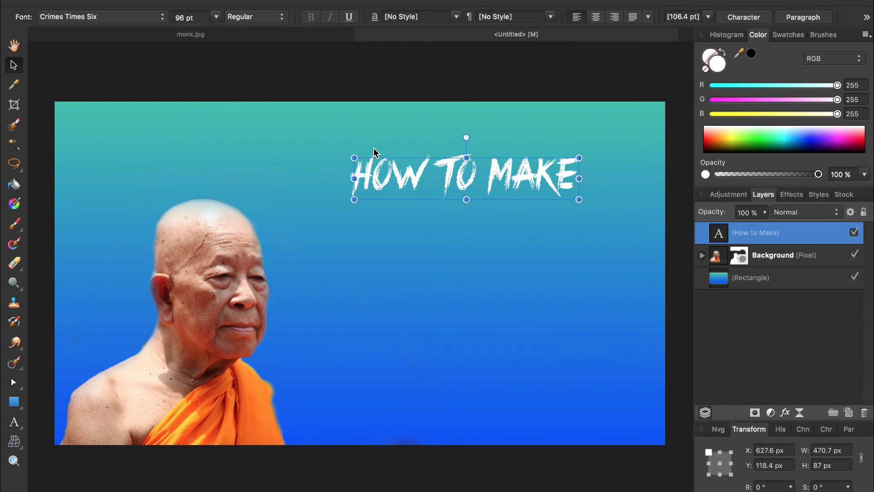
drag(421, 174, 402, 181)
drag(556, 209, 628, 225)
drag(539, 202, 522, 203)
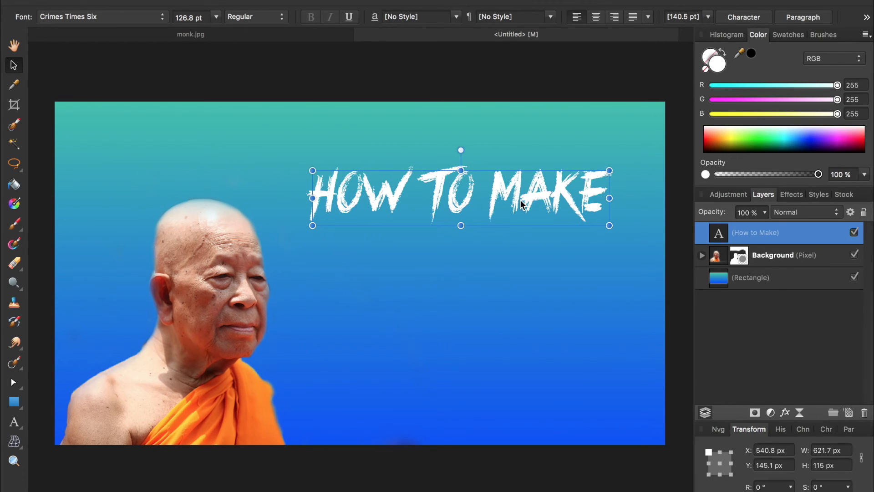
Add a separate two-line text reading "Youtube" and "Thumbnails" beneath the "How to Make" title.
key(t)
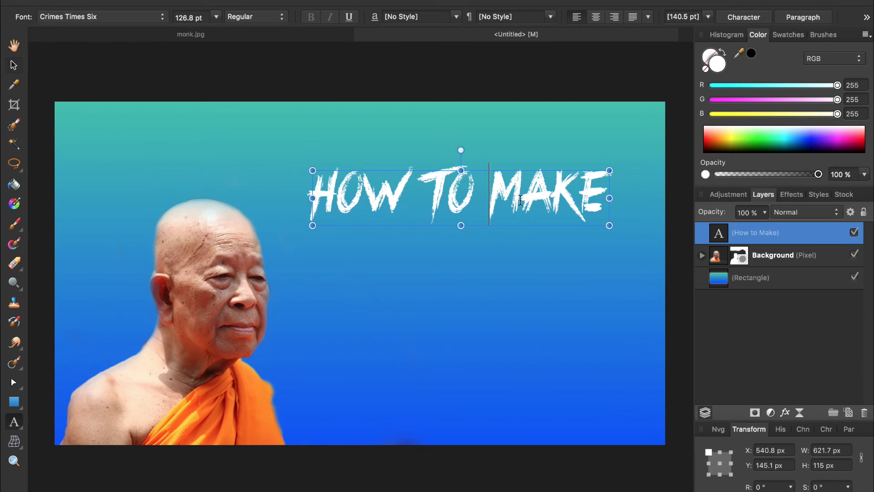
click(376, 292)
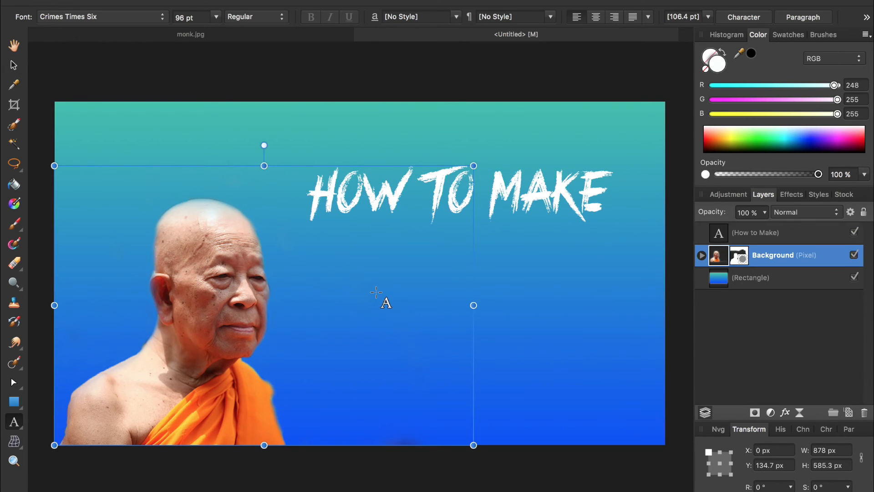
click(376, 292)
text(YouTube)
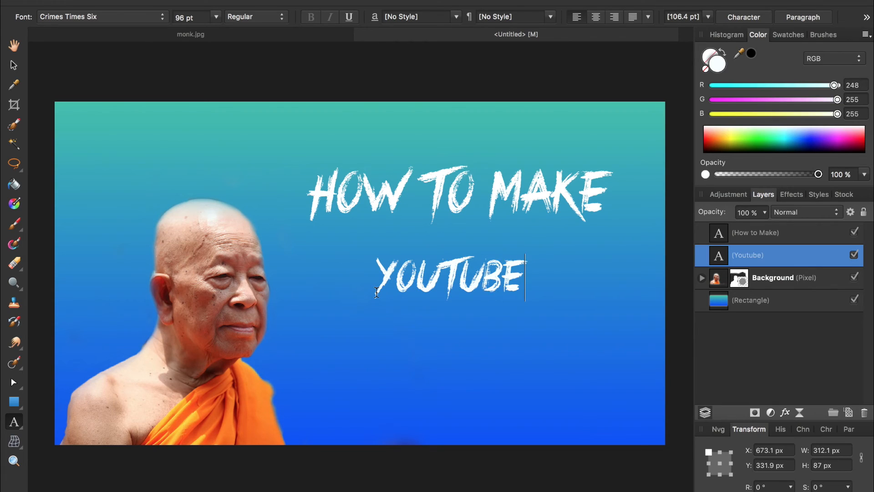
key(Return)
text(Thum)
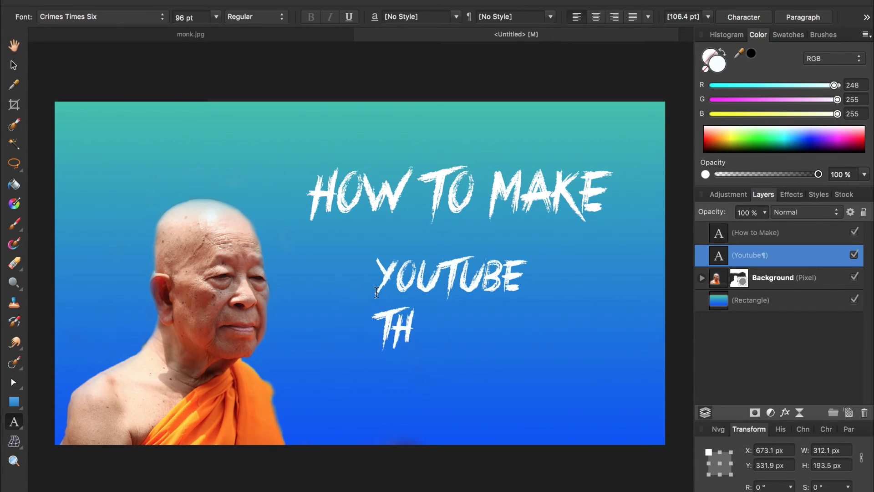
text(bnails)
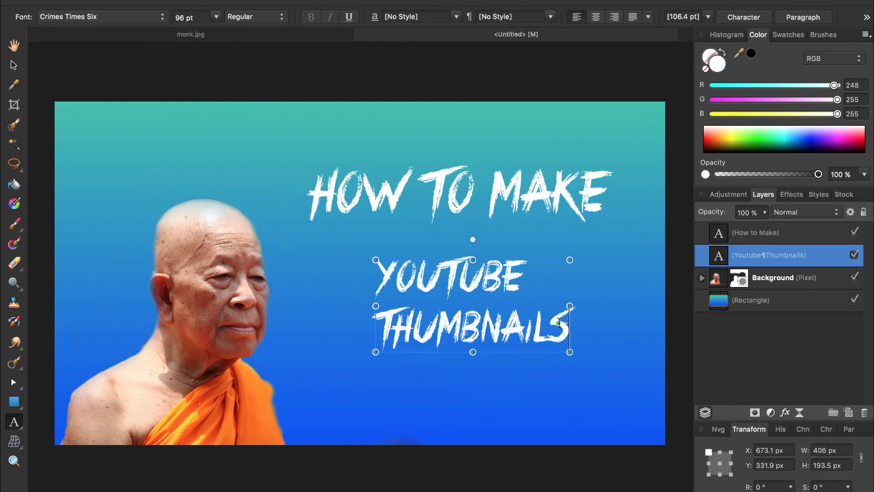
Centre-align the "Youtube Thumbnails" text and colour it dark red (RGB 149, 0, 0).
drag(566, 324, 384, 275)
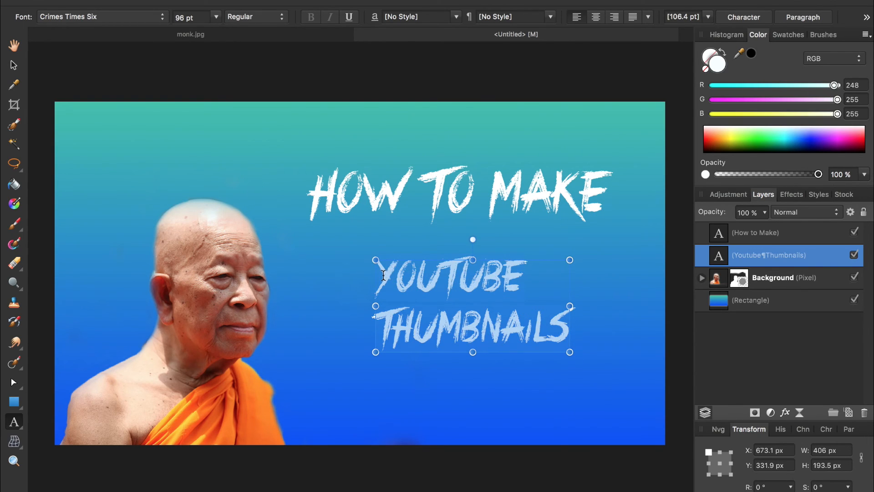
click(596, 17)
drag(717, 139, 704, 140)
click(786, 85)
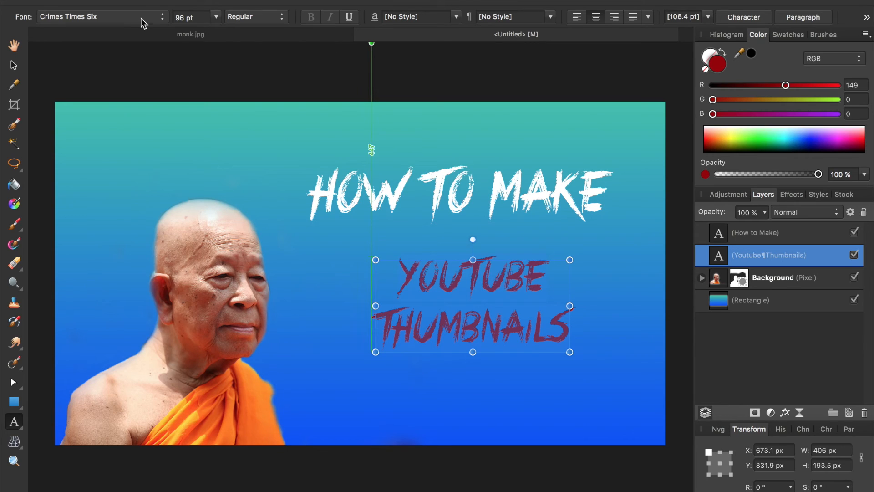
Change the "Youtube Thumbnails" font to Bernard MT Condensed and scale the text to about 134 pt, positioned under the white title.
click(116, 20)
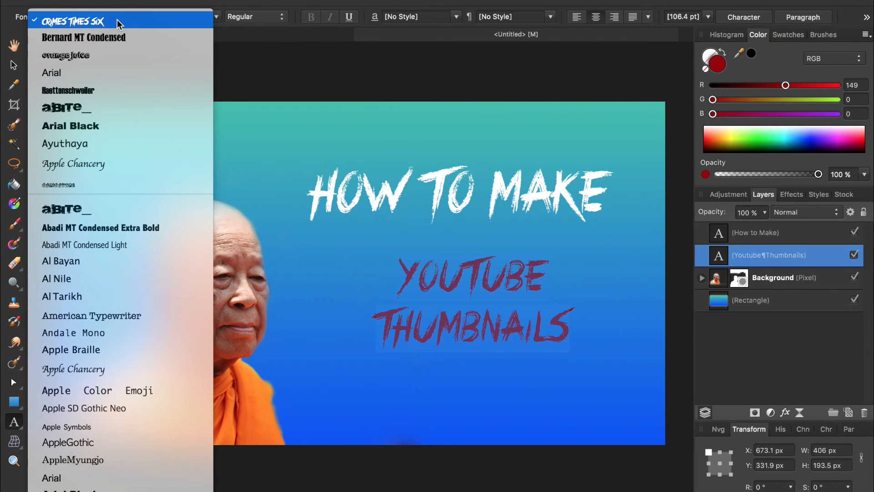
click(122, 38)
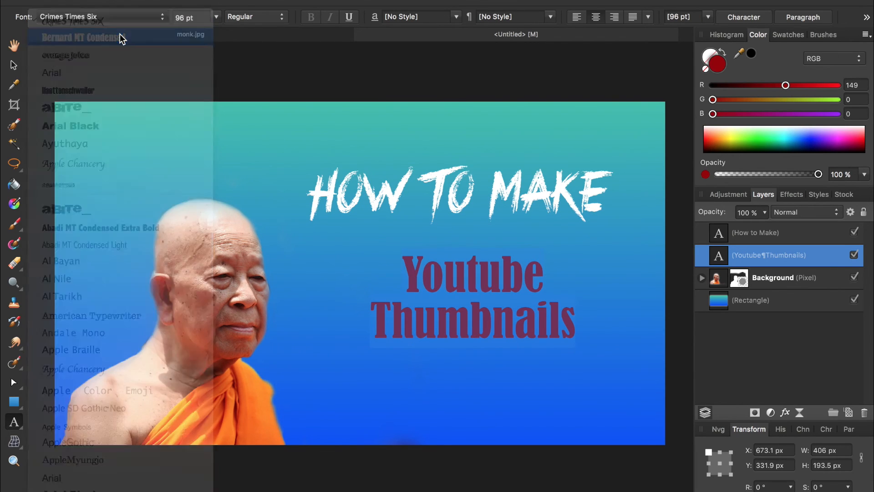
drag(367, 255, 307, 227)
click(14, 64)
drag(440, 261, 456, 295)
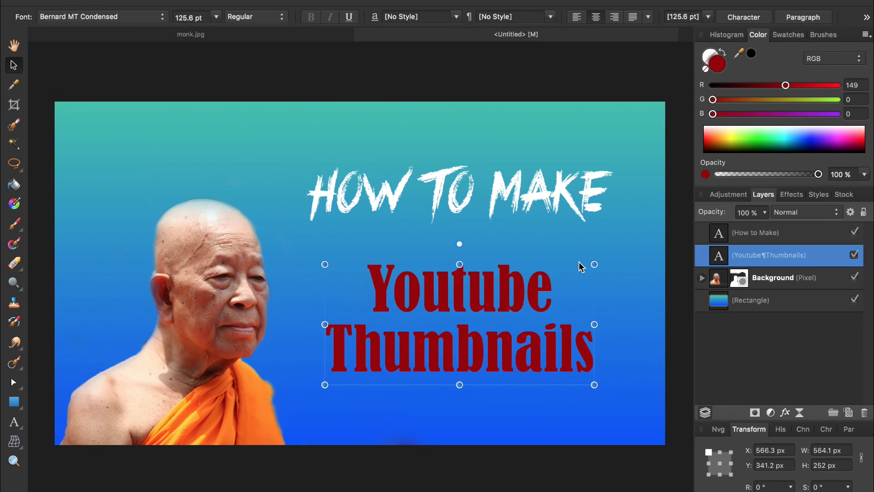
drag(594, 266, 608, 256)
drag(511, 287, 509, 291)
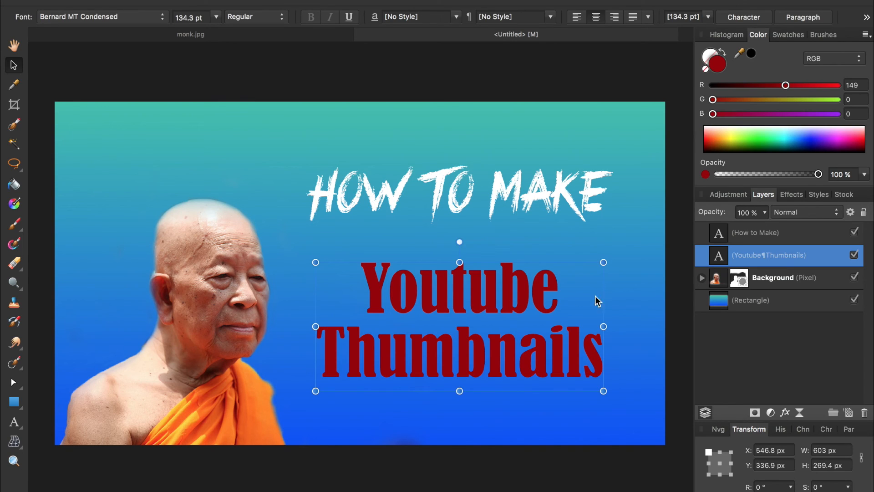
Apply a white Outer Glow with an increased radius and a 3D Effect to the "Youtube Thumbnails" text layer.
click(786, 413)
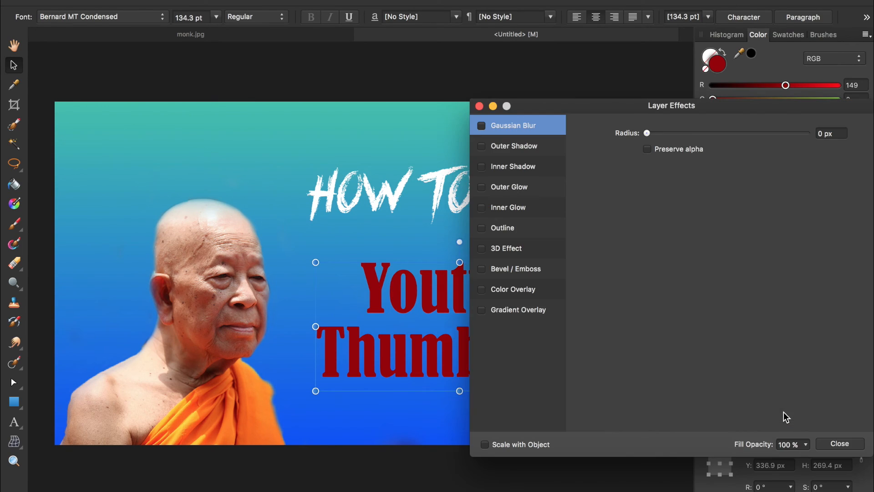
drag(526, 108, 633, 108)
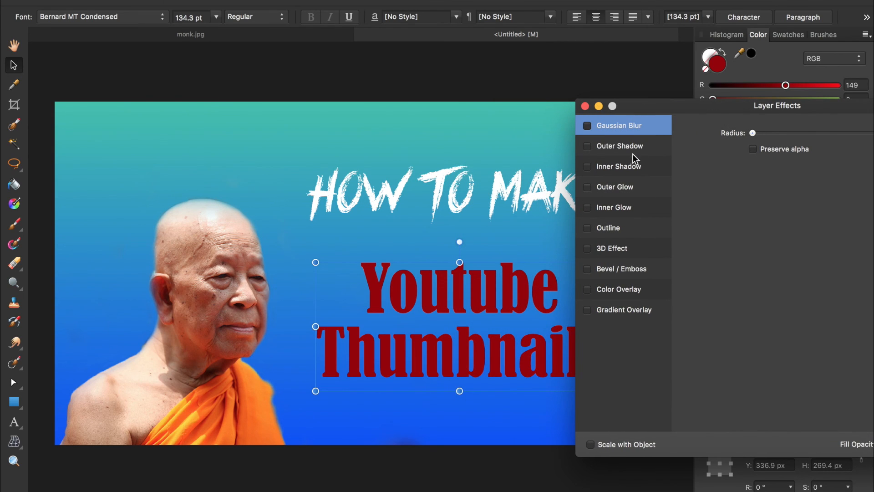
click(589, 187)
click(616, 190)
drag(753, 167, 834, 173)
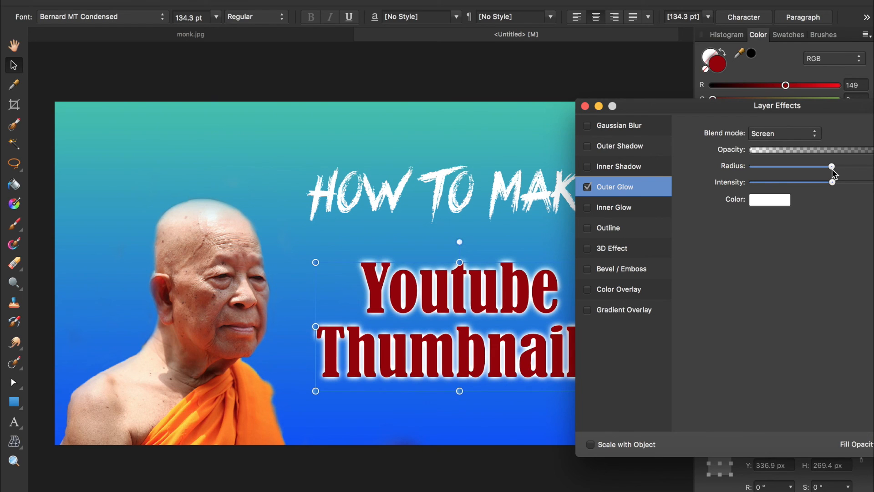
click(588, 249)
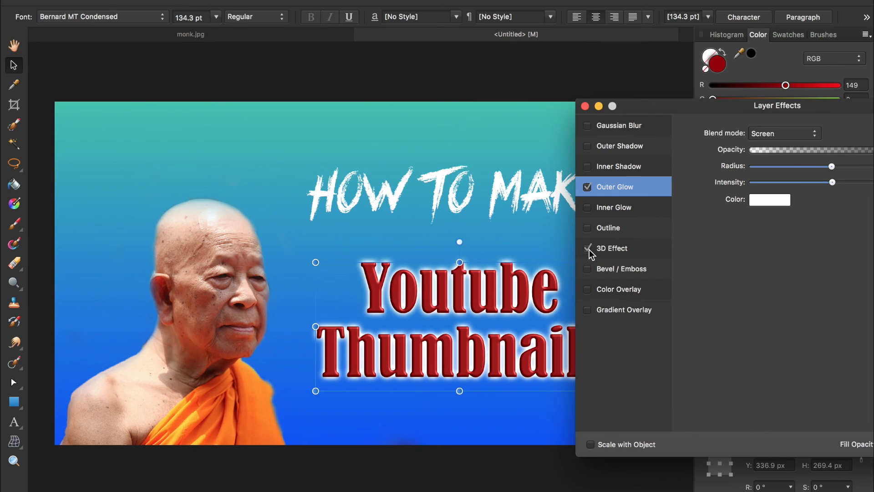
click(586, 106)
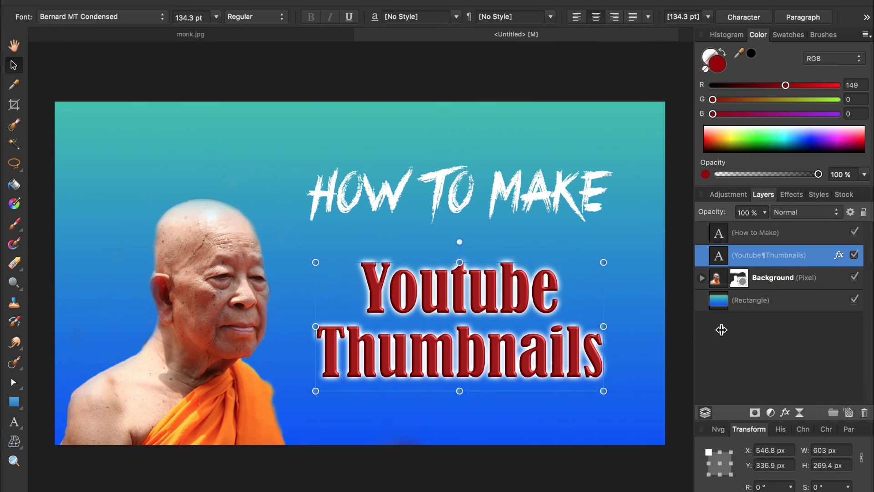